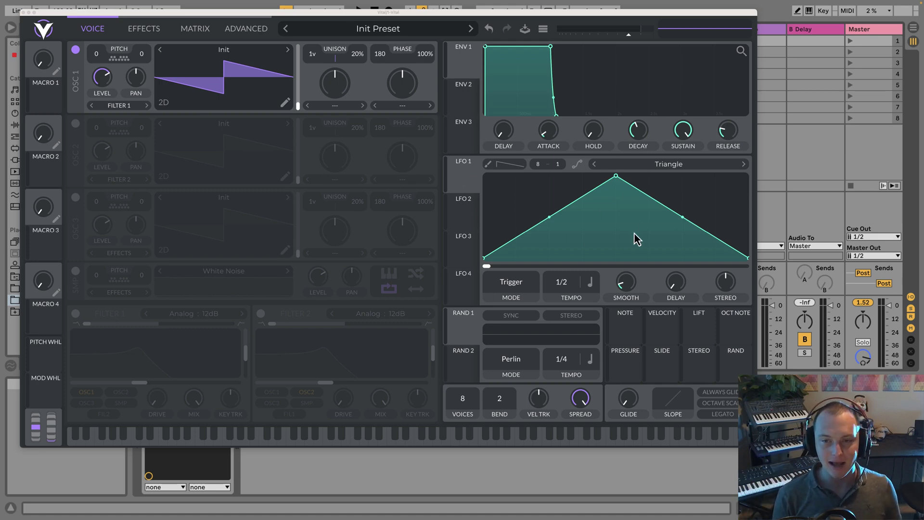
Route LFO 1 to OSC 1 pan at a 1/16 rate, using a 0.858-second fade-in instead of smoothing.
{"action": "left_click_drag", "start_coordinate": [463, 179], "coordinate": [142, 69]}
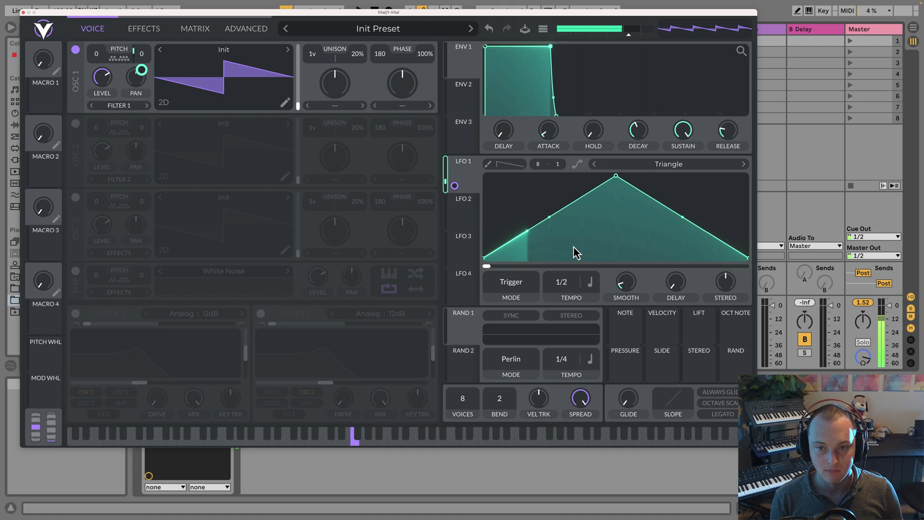
{"action": "left_click_drag", "start_coordinate": [559, 288], "coordinate": [561, 262]}
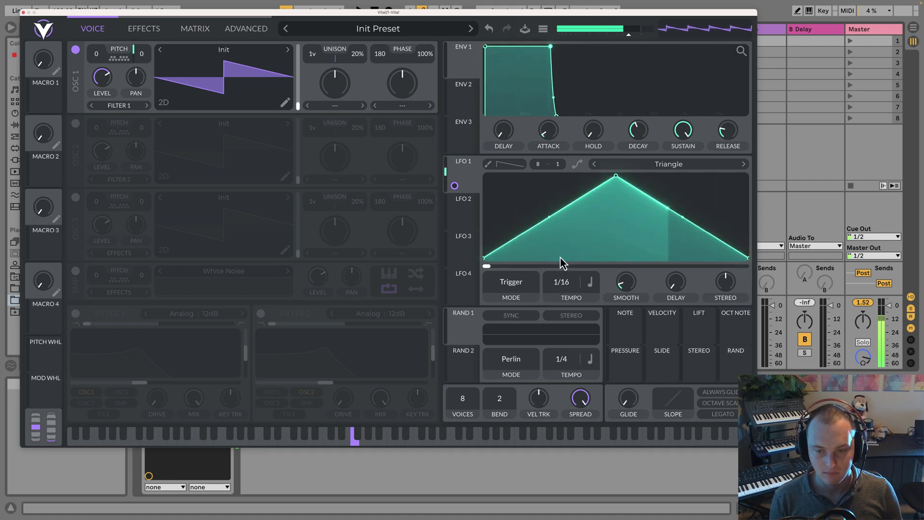
{"action": "left_click", "coordinate": [635, 299]}
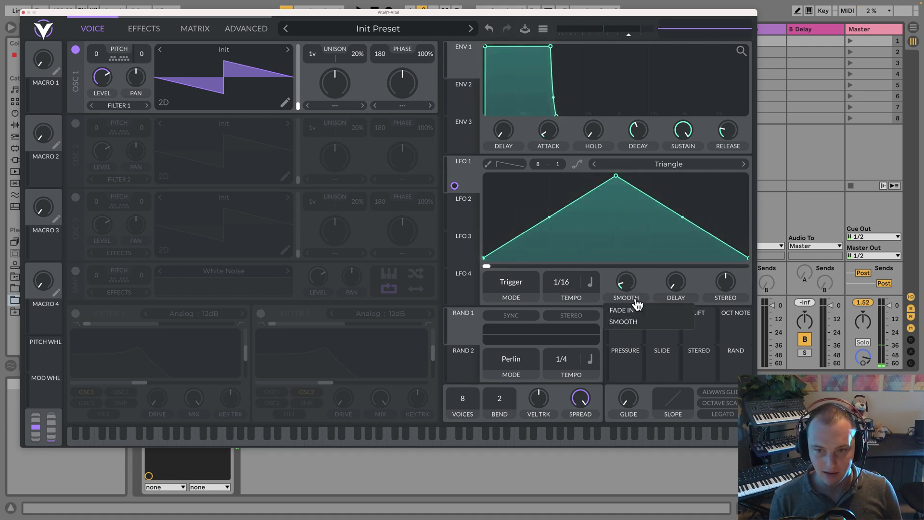
{"action": "left_click", "coordinate": [634, 309]}
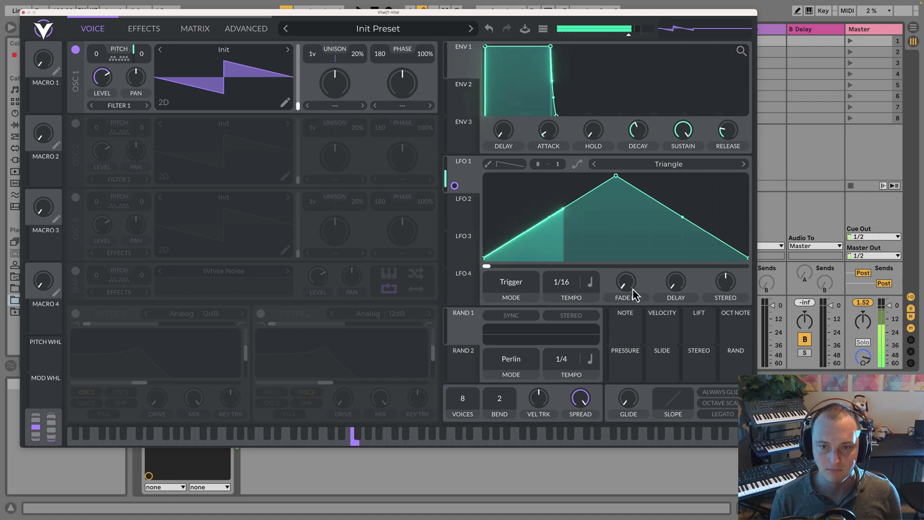
{"action": "left_click_drag", "start_coordinate": [634, 293], "coordinate": [634, 287]}
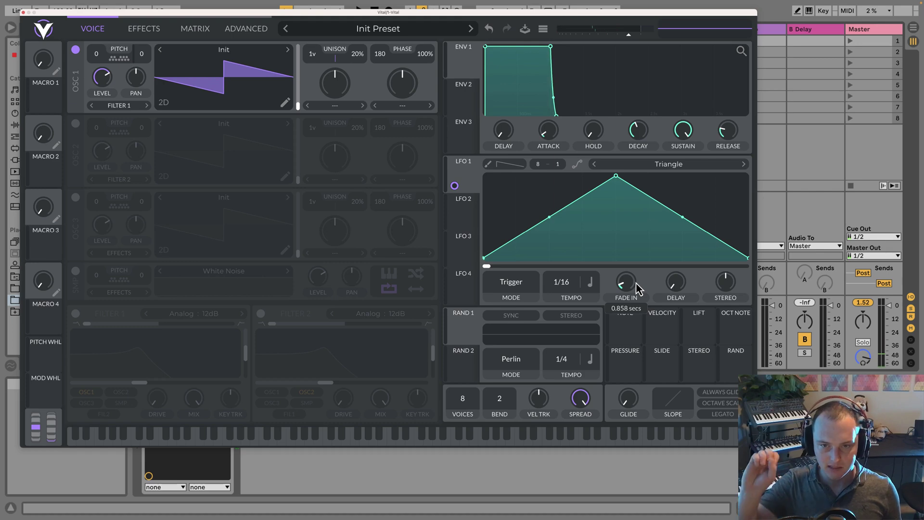
Enable Filter 1 and set the Advanced frequency display units to Hz.
{"action": "left_click", "coordinate": [73, 315]}
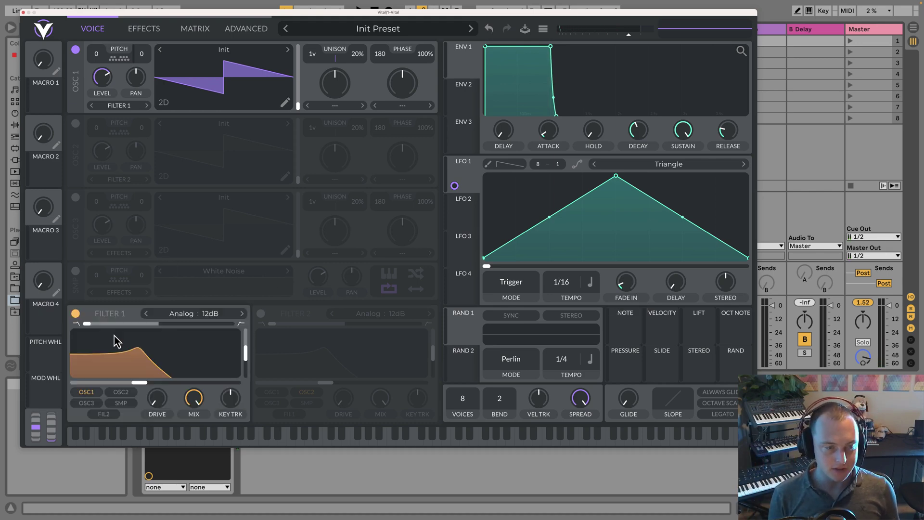
{"action": "left_click_drag", "start_coordinate": [127, 366], "coordinate": [150, 363]}
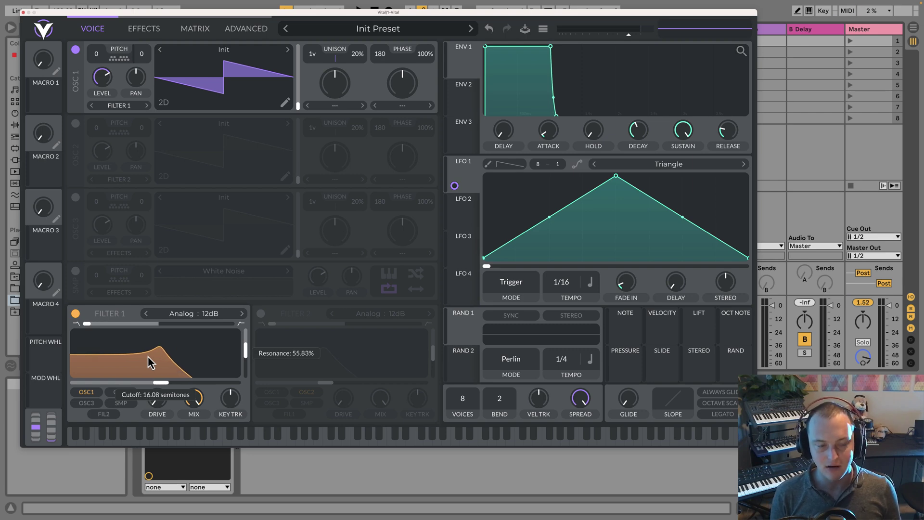
{"action": "left_click", "coordinate": [239, 34]}
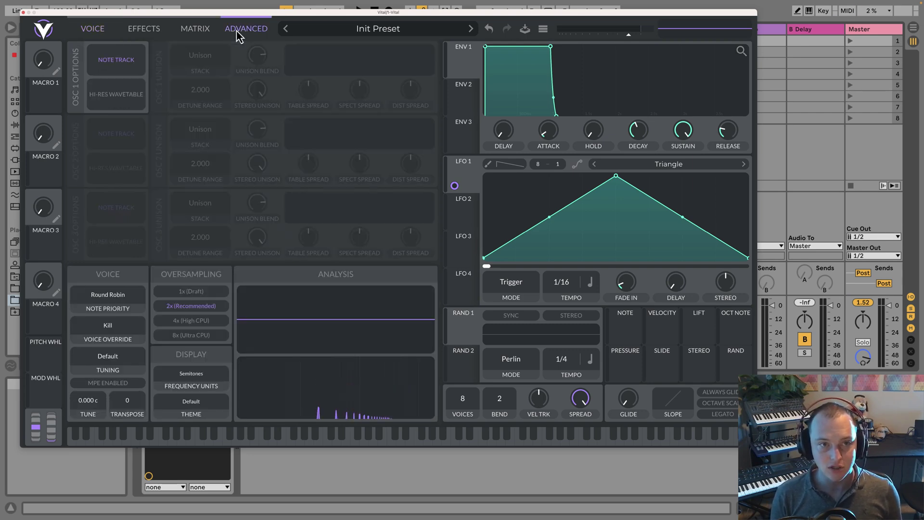
{"action": "left_click", "coordinate": [183, 384]}
{"action": "left_click", "coordinate": [181, 410]}
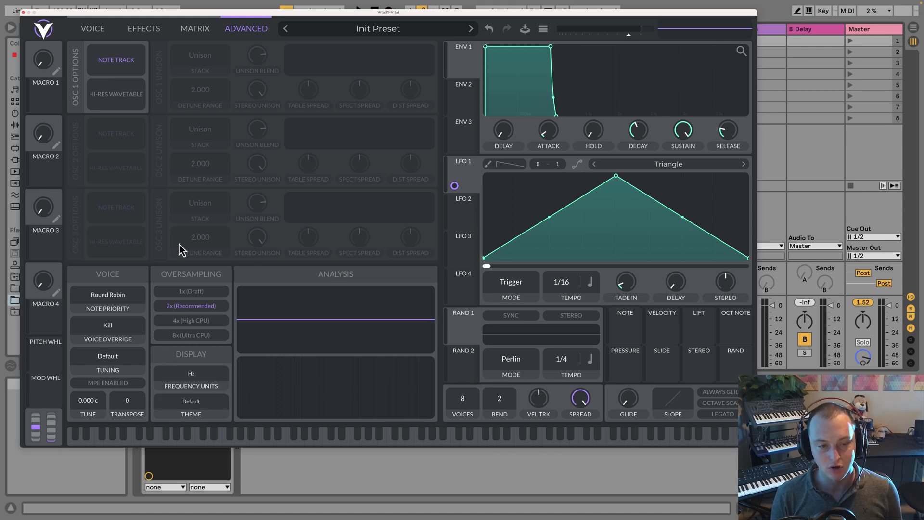
{"action": "left_click", "coordinate": [84, 29]}
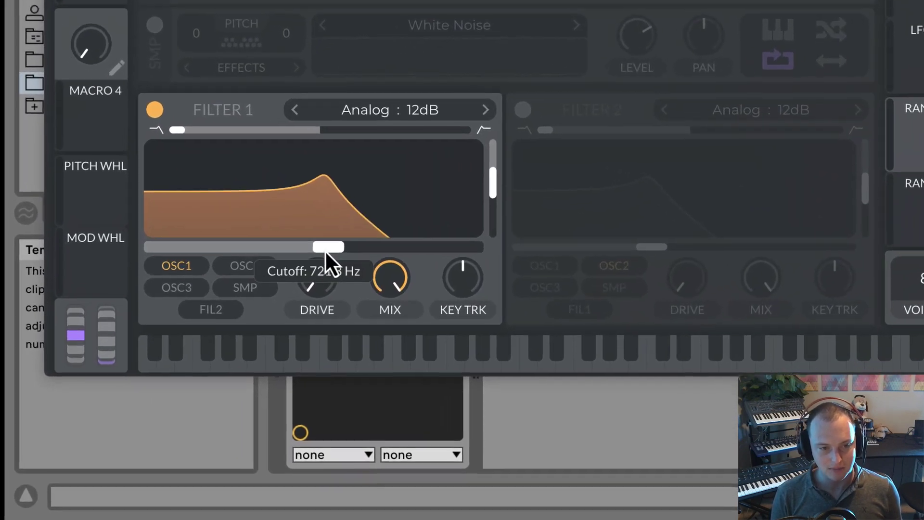
Enter 18000 Hz as Filter 1's cutoff value.
{"action": "left_click_drag", "start_coordinate": [325, 250], "coordinate": [351, 249]}
{"action": "right_click", "coordinate": [352, 249]}
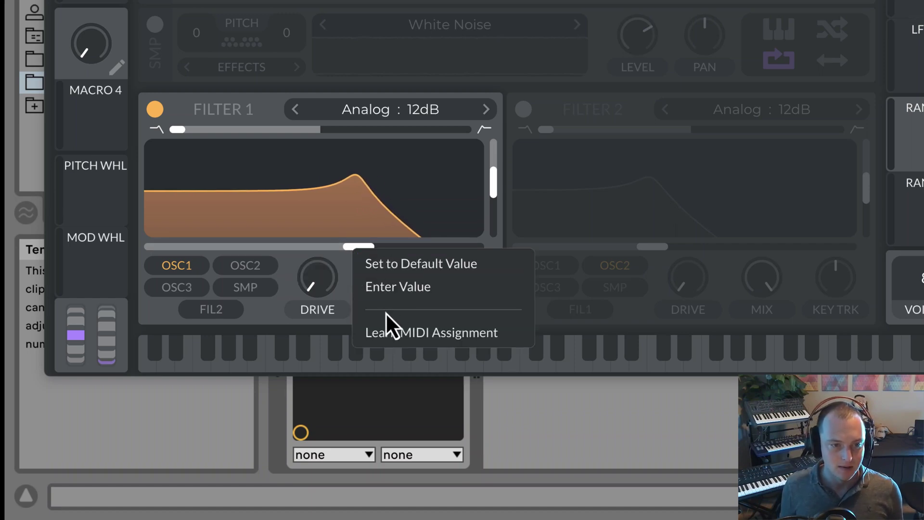
{"action": "left_click", "coordinate": [388, 291]}
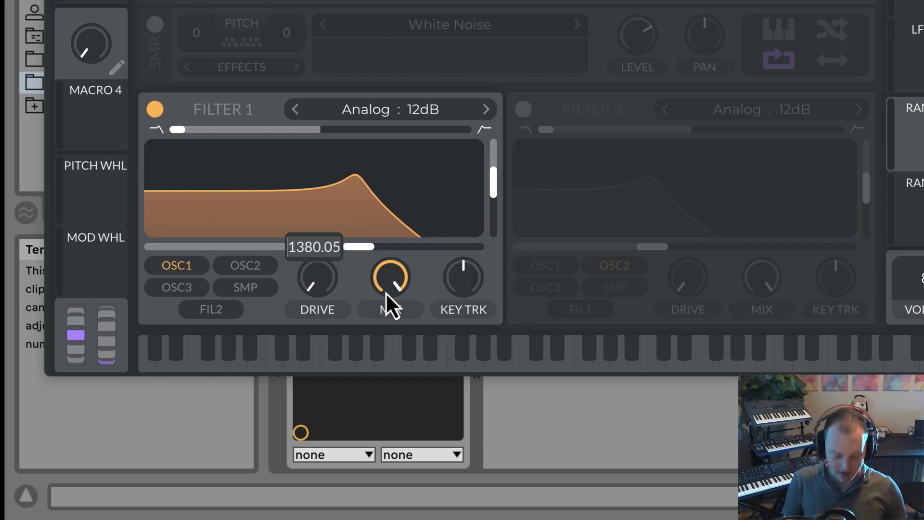
{"action": "type", "text": "18000"}
{"action": "key", "text": "Return"}
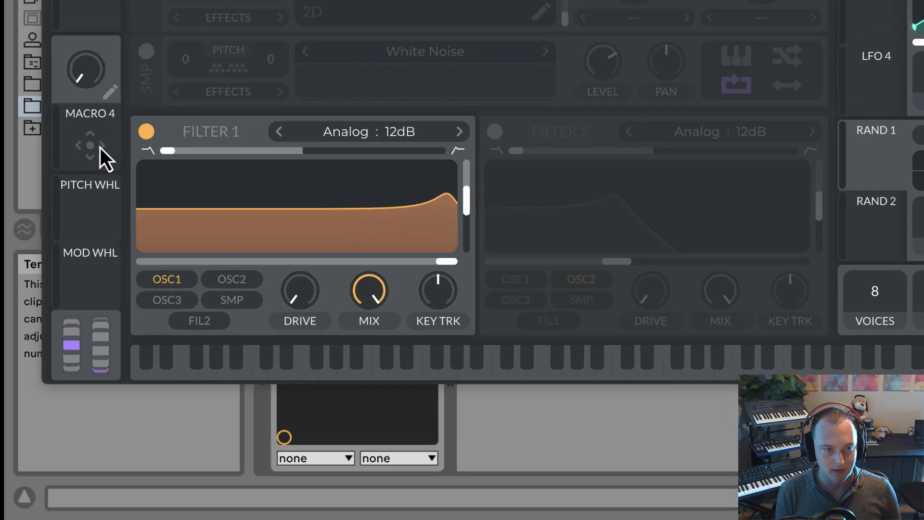
Turn Filter 1 off and switch voice spread to stereo ROTATE at about 21%.
{"action": "left_click", "coordinate": [146, 132]}
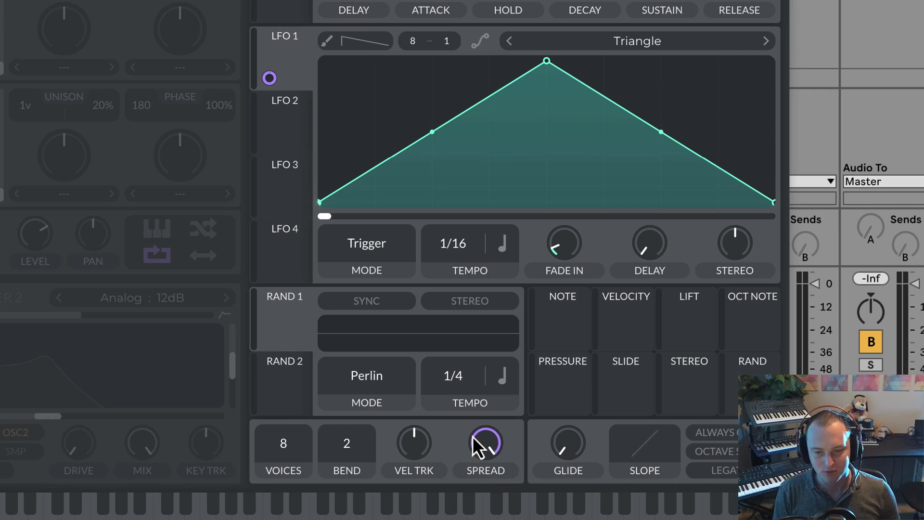
{"action": "left_click", "coordinate": [484, 476]}
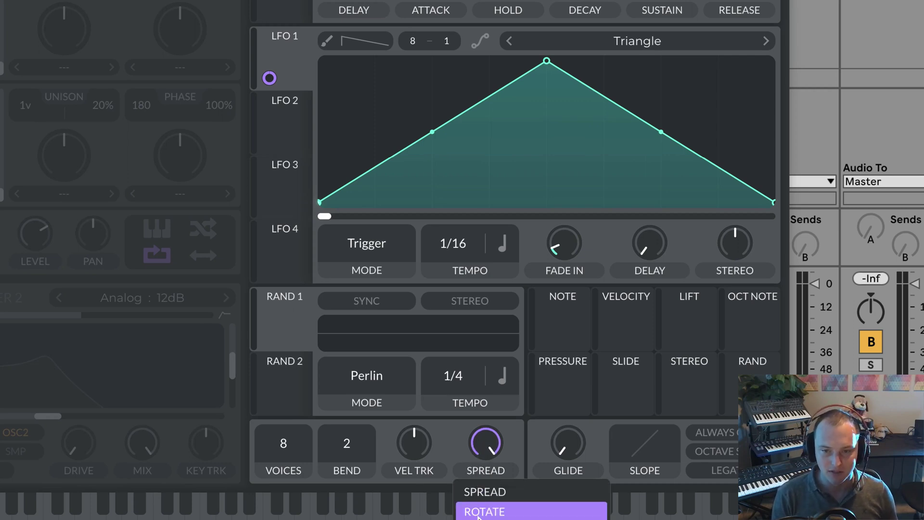
{"action": "left_click", "coordinate": [483, 506]}
{"action": "mouse_move", "coordinate": [482, 446]}
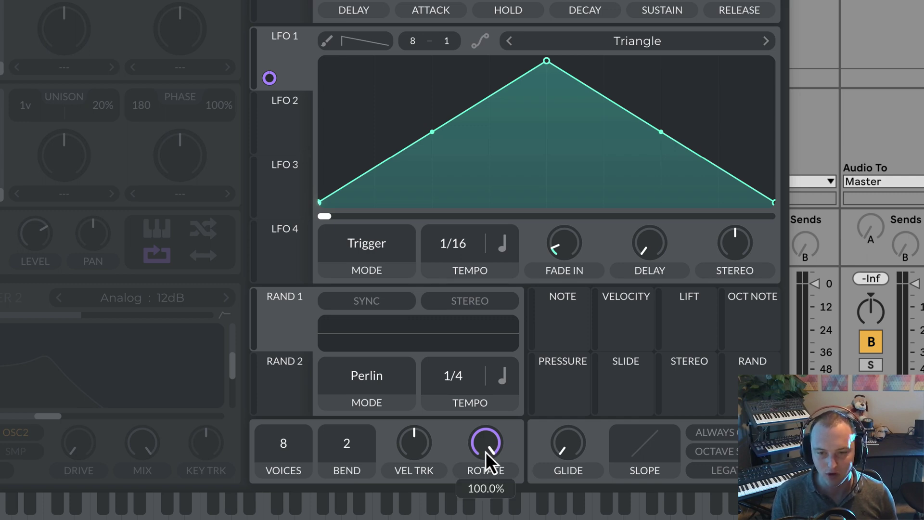
{"action": "left_click_drag", "start_coordinate": [487, 455], "coordinate": [486, 375]}
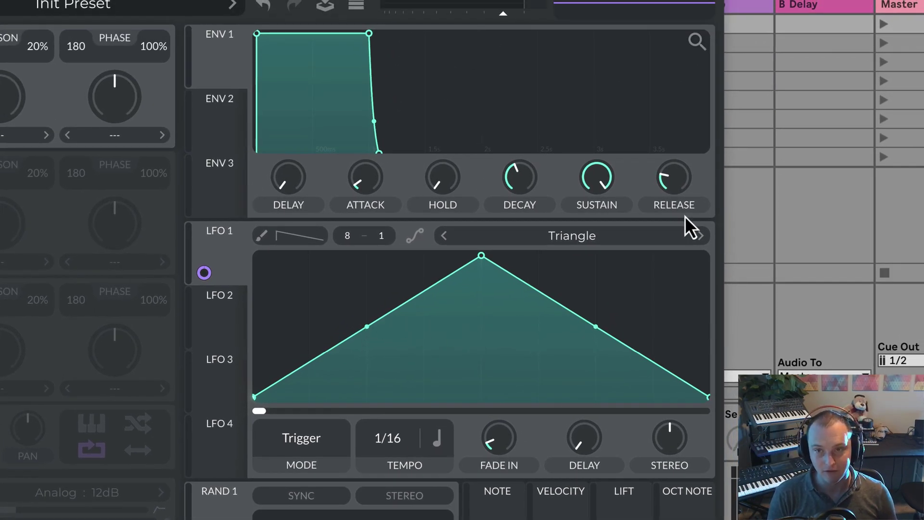
{"action": "left_click", "coordinate": [576, 241]}
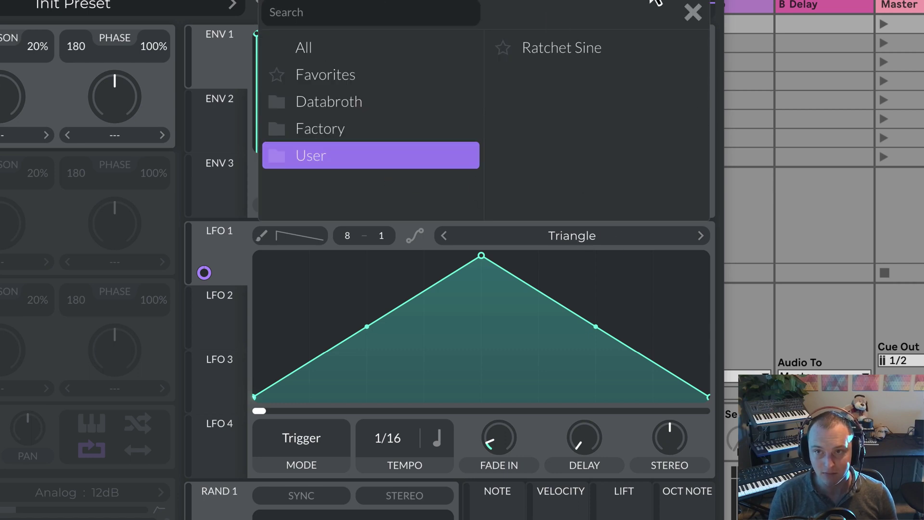
{"action": "left_click", "coordinate": [692, 15]}
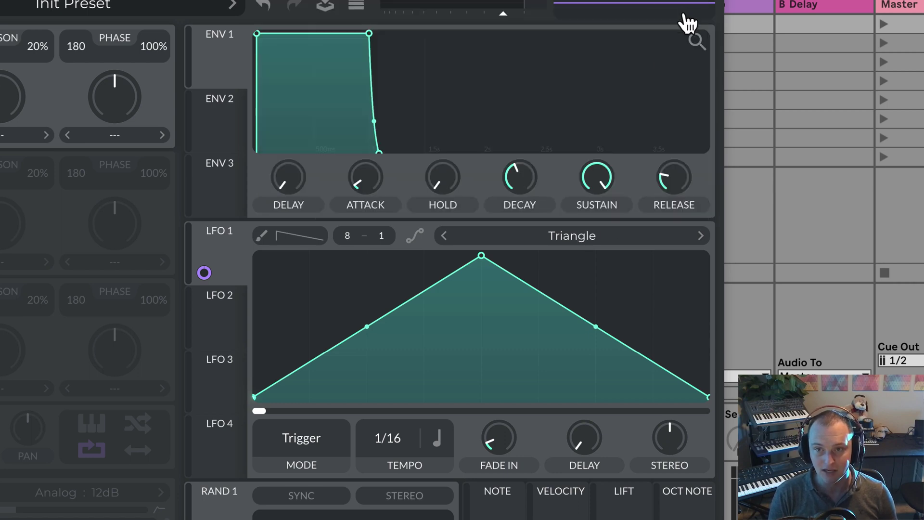
{"action": "right_click", "coordinate": [450, 320]}
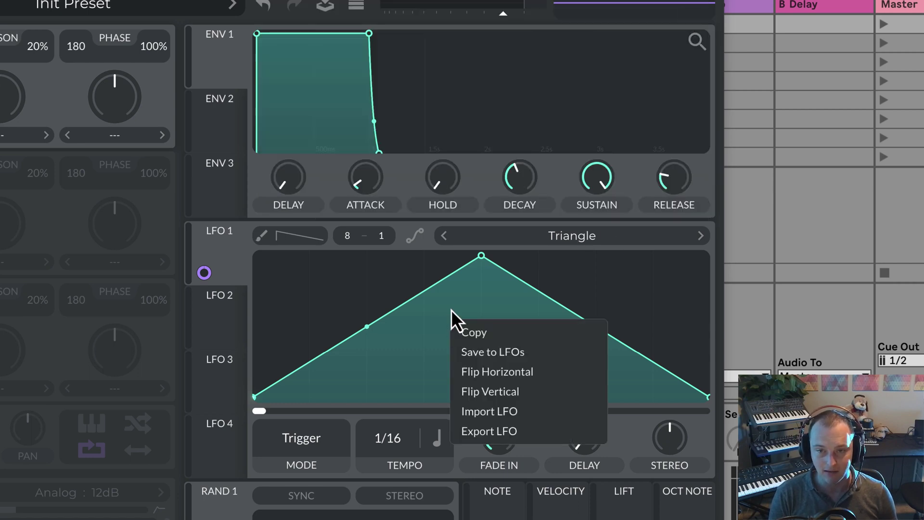
{"action": "left_click", "coordinate": [539, 355]}
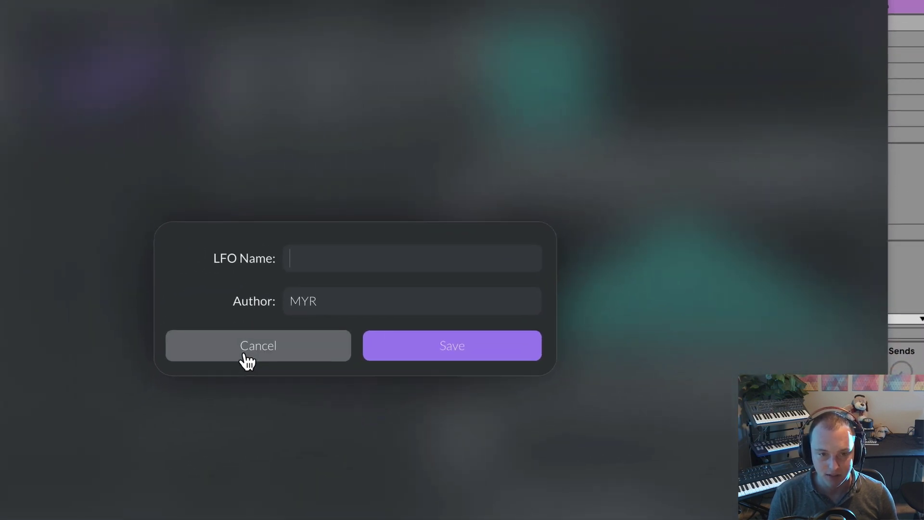
{"action": "left_click", "coordinate": [248, 359]}
{"action": "left_click", "coordinate": [698, 200]}
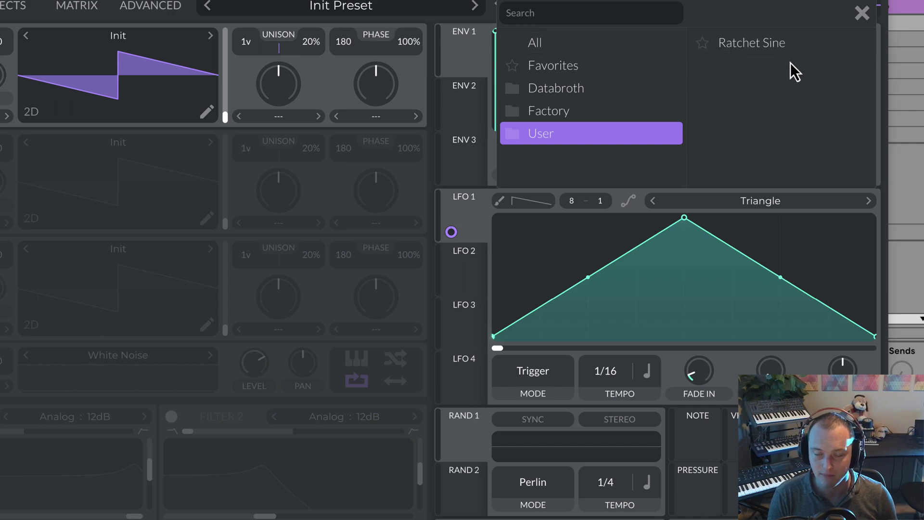
{"action": "left_click", "coordinate": [862, 13]}
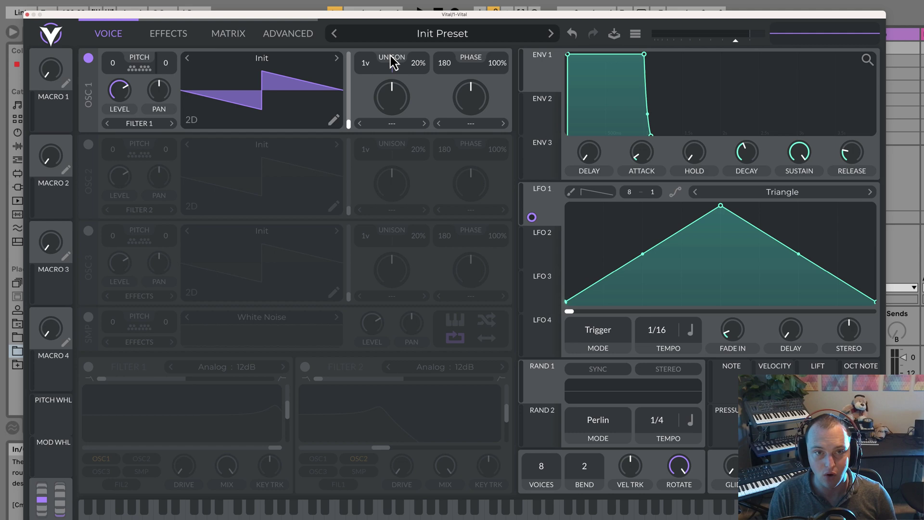
Set OSC 1's spectral morph type to Spectral Filter and open its shape editor.
{"action": "left_click", "coordinate": [401, 124]}
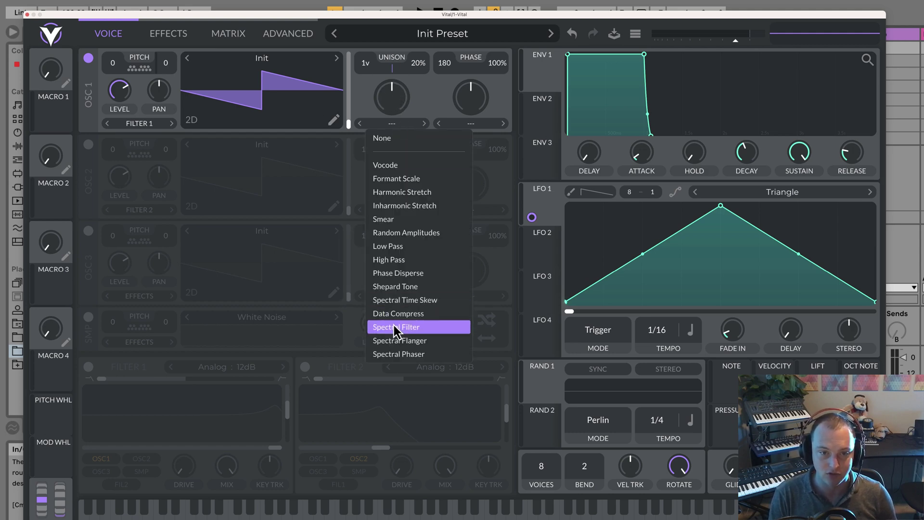
{"action": "left_click", "coordinate": [393, 326]}
{"action": "left_click", "coordinate": [420, 108]}
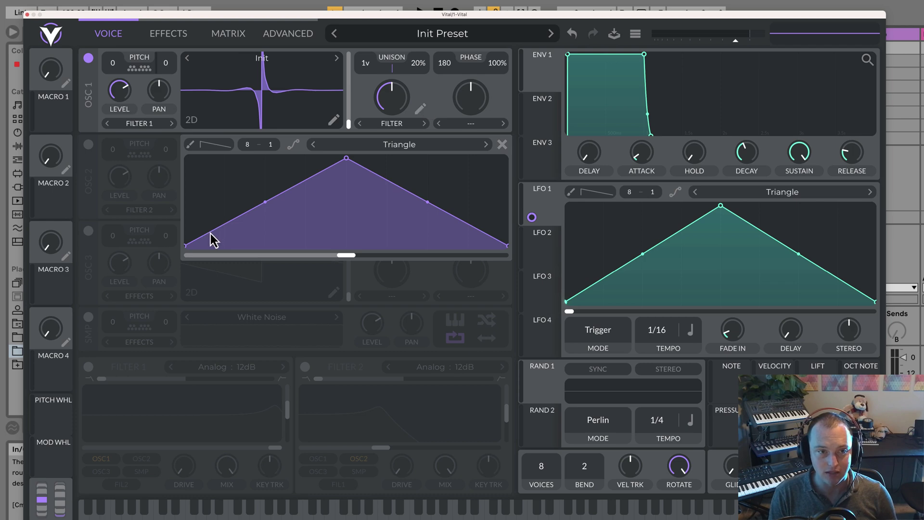
Draw a plateau, notch and peak filter shape, then set spectral morph to about 48%.
{"action": "left_click_drag", "start_coordinate": [187, 246], "coordinate": [185, 132]}
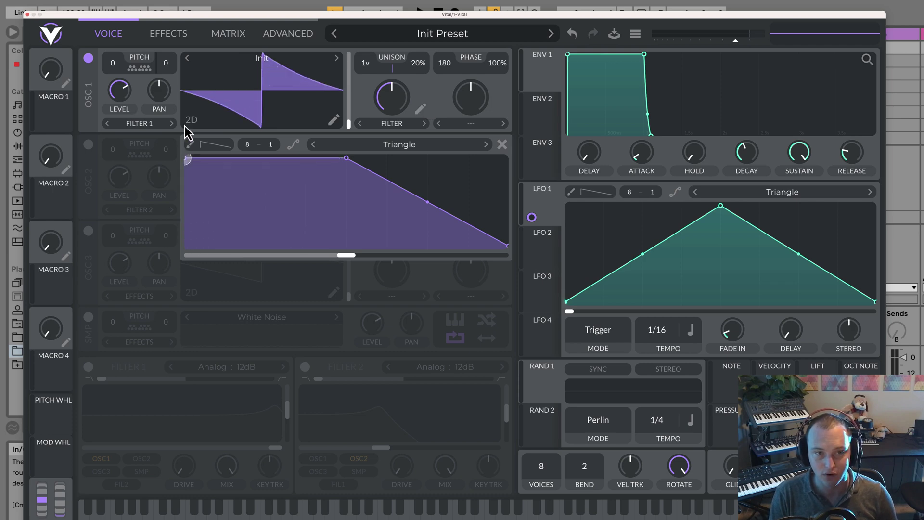
{"action": "left_click_drag", "start_coordinate": [427, 201], "coordinate": [415, 128]}
{"action": "double_click", "coordinate": [407, 173]}
{"action": "double_click", "coordinate": [441, 202]}
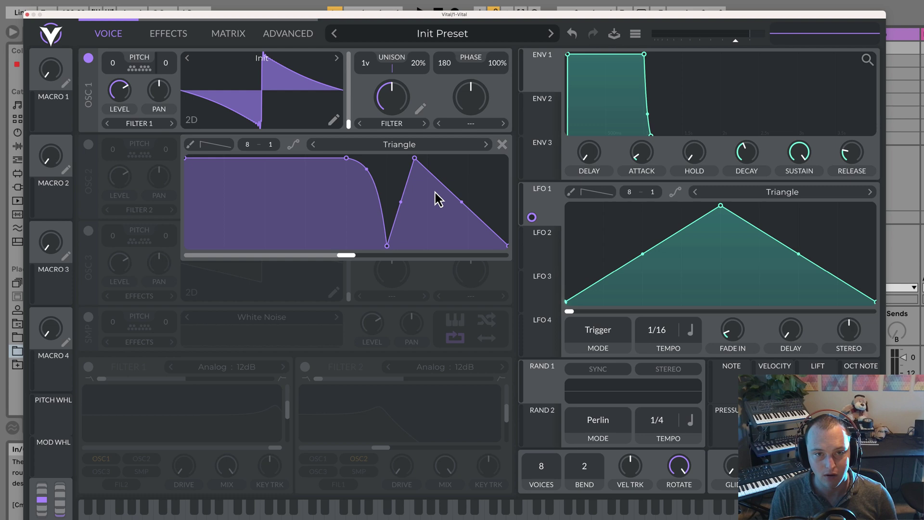
{"action": "left_click_drag", "start_coordinate": [392, 210], "coordinate": [392, 204]}
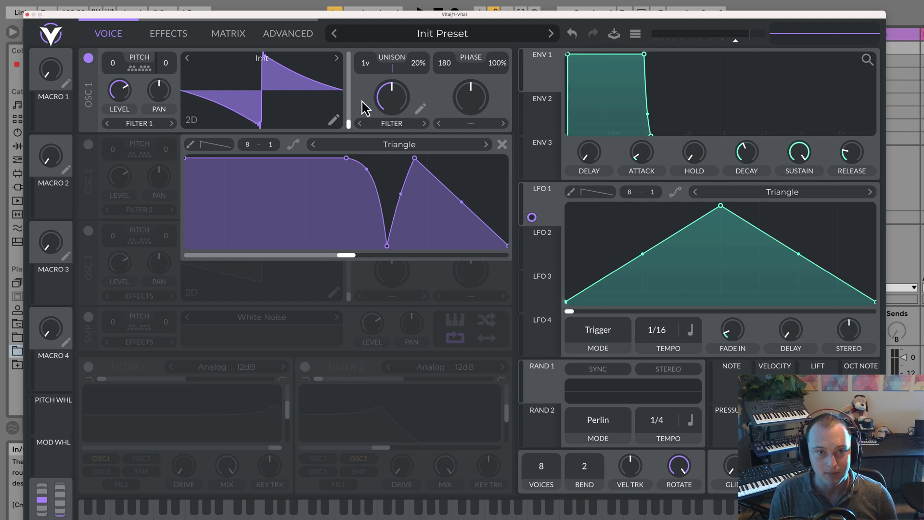
{"action": "left_click_drag", "start_coordinate": [402, 102], "coordinate": [404, 159]}
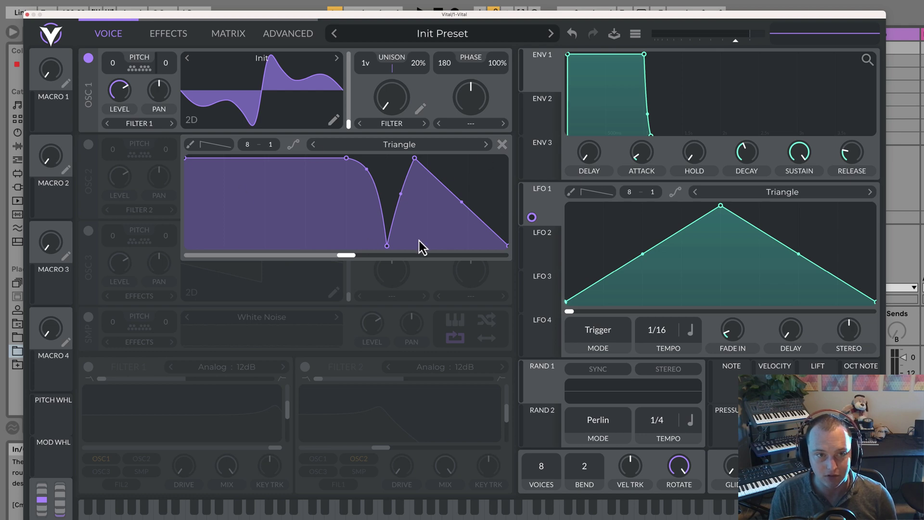
{"action": "left_click_drag", "start_coordinate": [389, 105], "coordinate": [387, 159]}
Give ENV 2 no sustain and a short decay, then route it to OSC 1's spectral morph.
{"action": "left_click", "coordinate": [541, 108]}
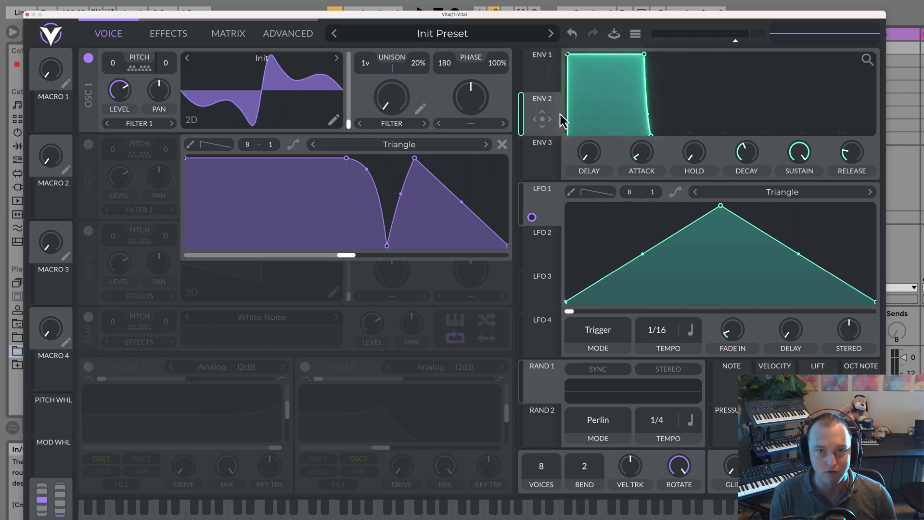
{"action": "left_click_drag", "start_coordinate": [785, 159], "coordinate": [722, 268]}
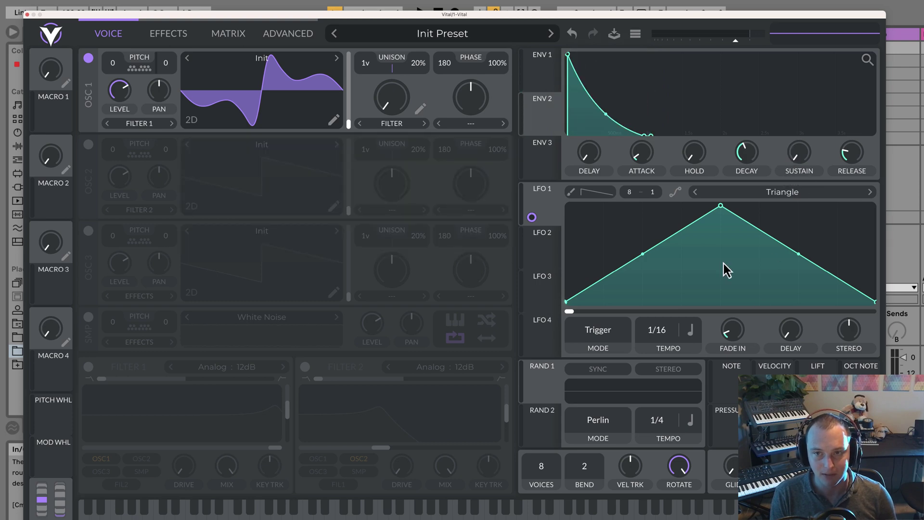
{"action": "left_click_drag", "start_coordinate": [747, 154], "coordinate": [743, 159]}
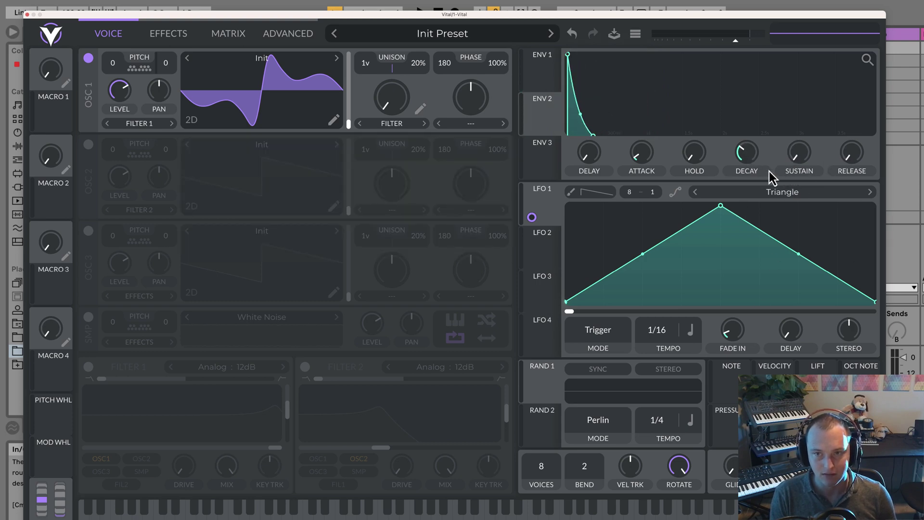
{"action": "left_click_drag", "start_coordinate": [547, 118], "coordinate": [396, 99]}
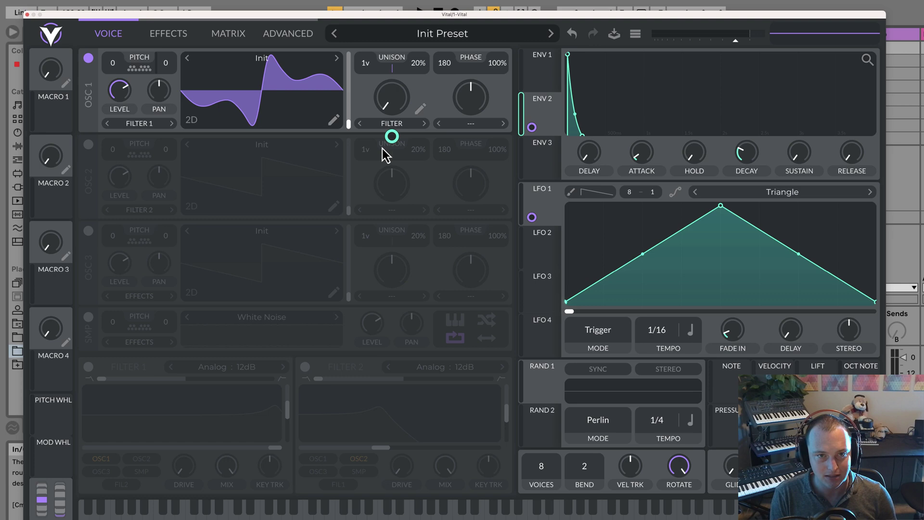